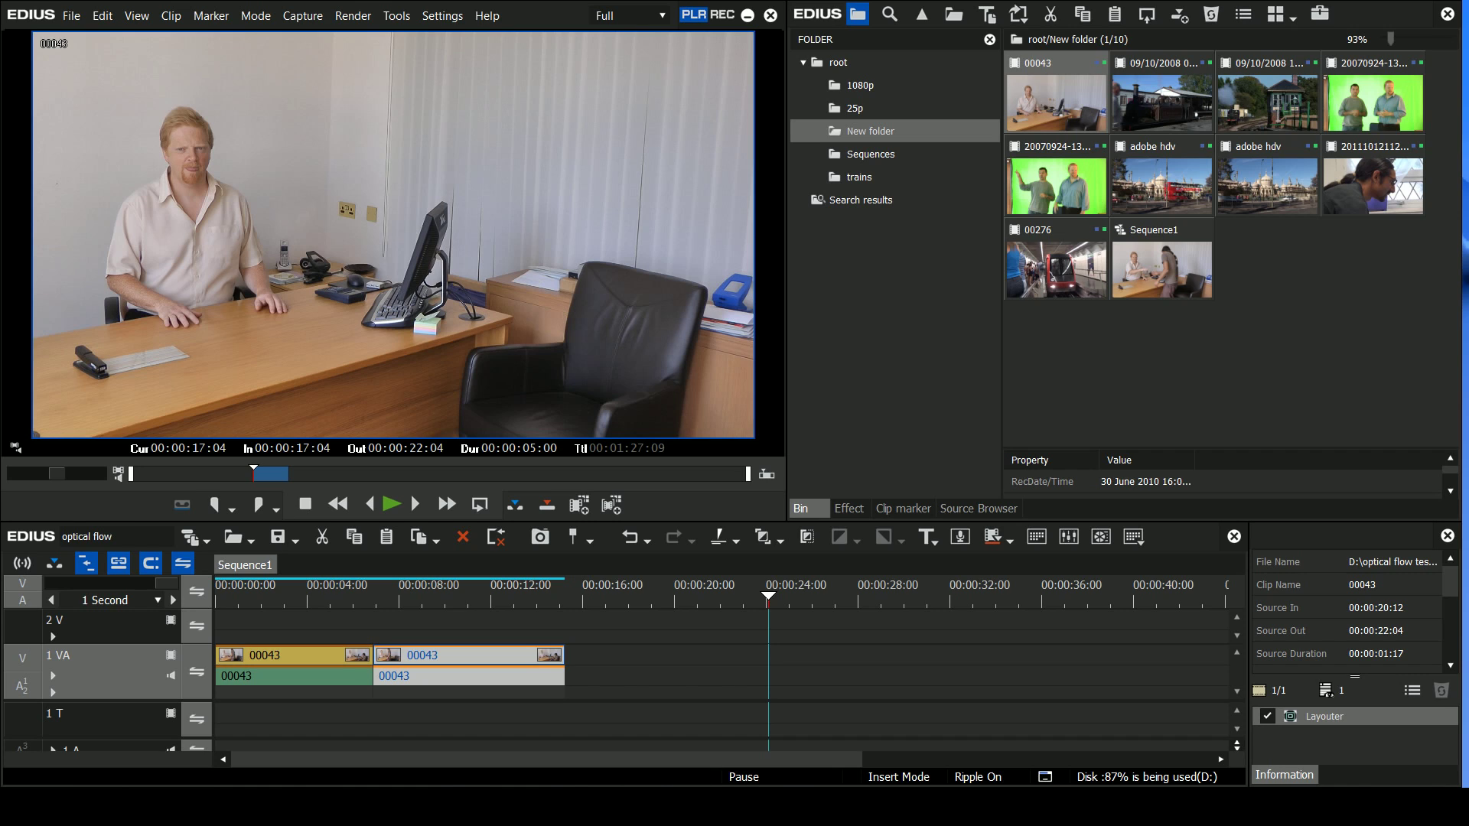
# Place a third copy of clip 00043 on track 1 VA at about 00:00:17, after a gap.
pyautogui.press('space')
pyautogui.press('XF86AudioMute')
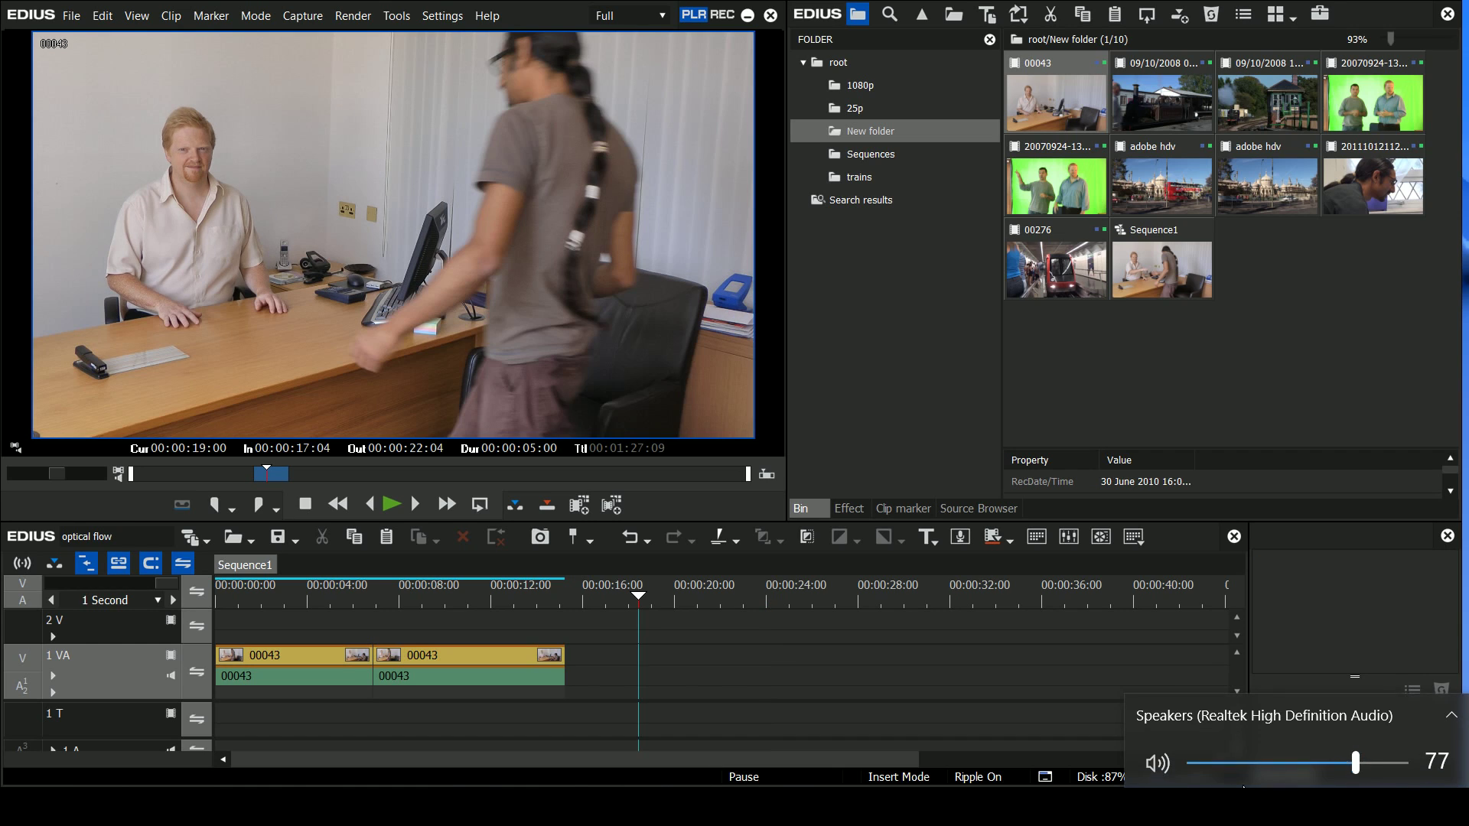
pyautogui.click(394, 340)
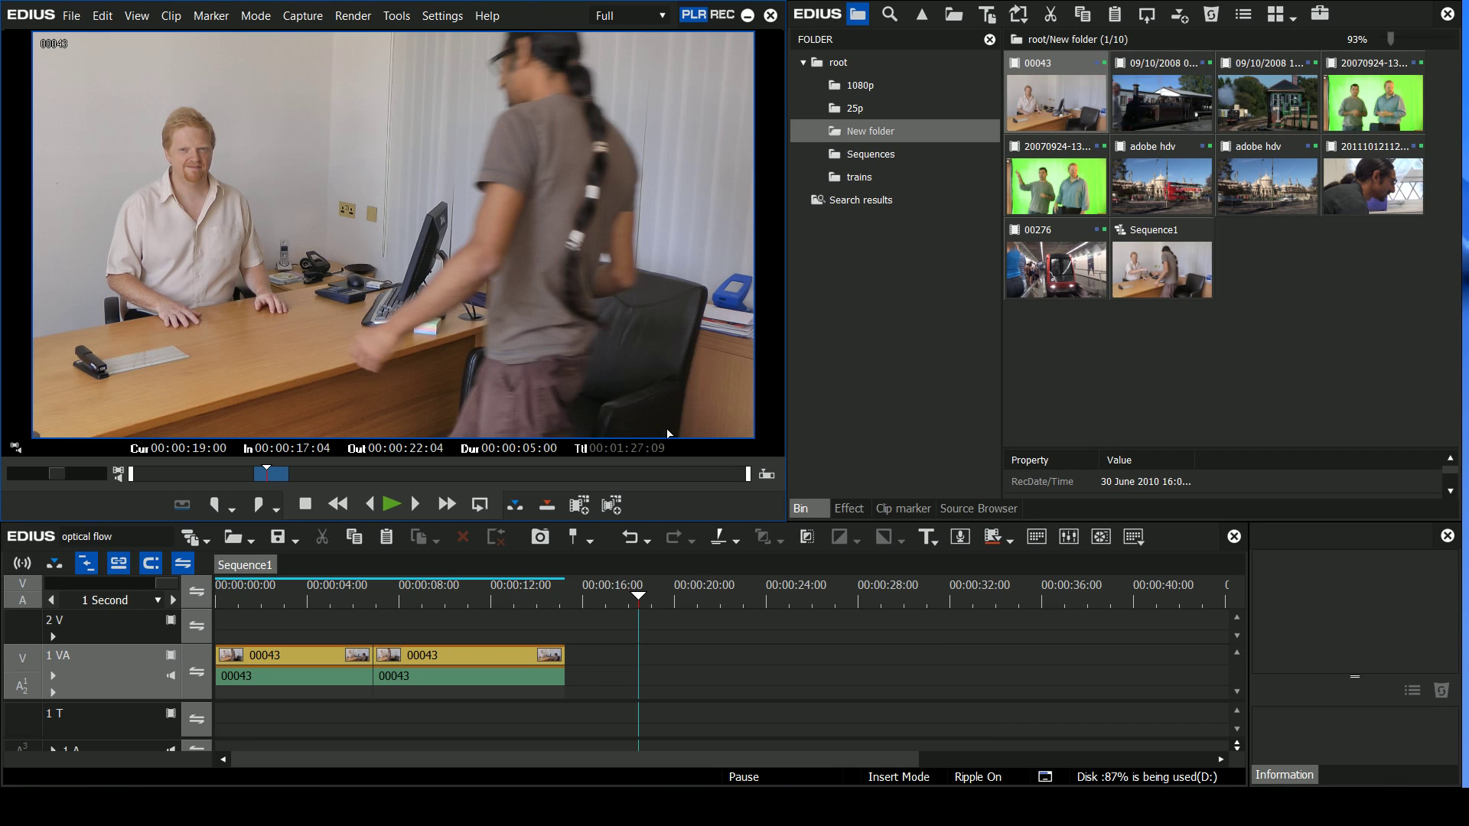
pyautogui.moveTo(677, 642); pyautogui.dragTo(672, 731)
pyautogui.press('[')
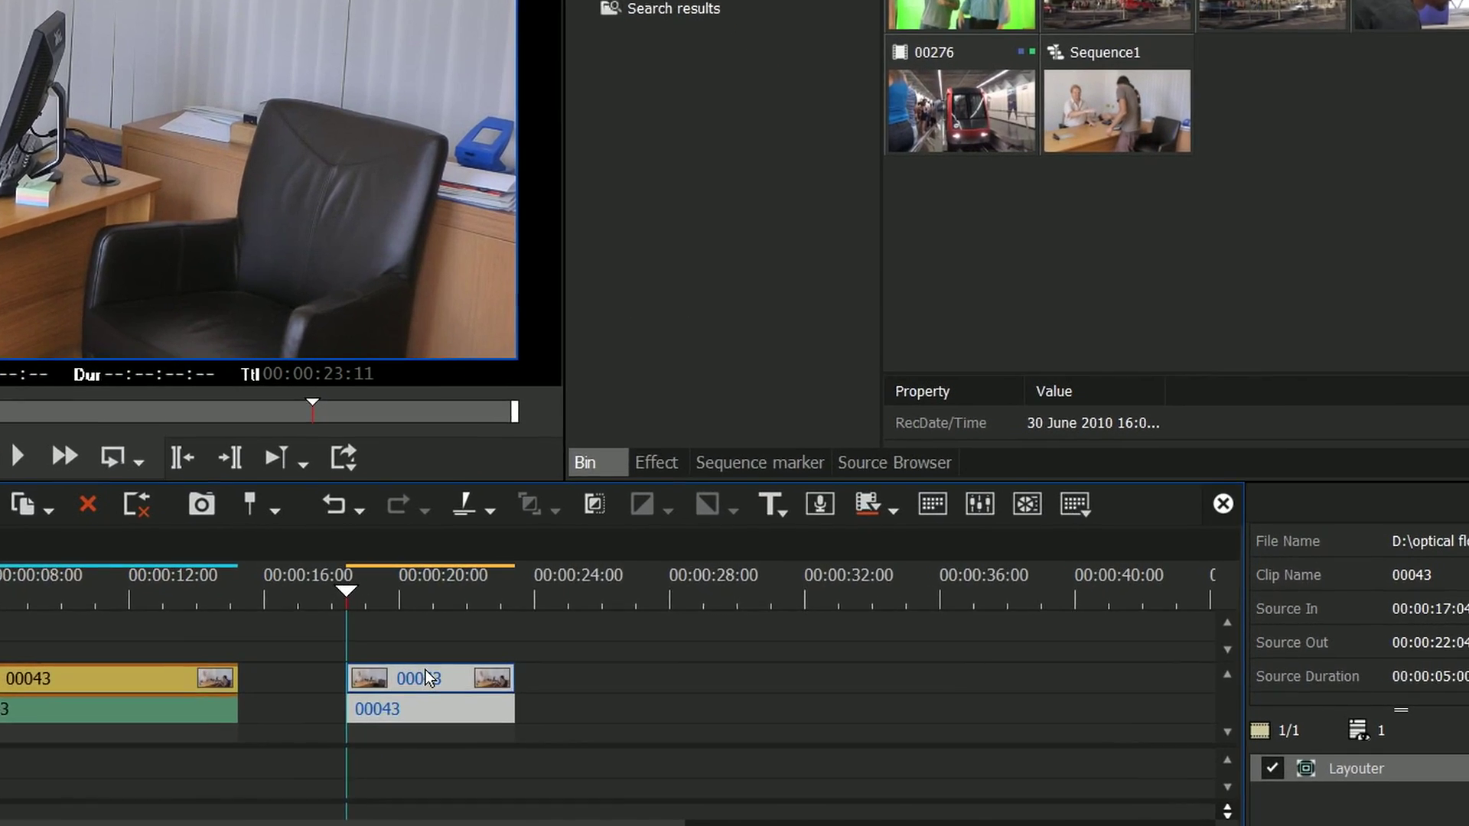
# Slow the new 00043 clip to a 30% rate, stretching its duration to 00:00:16:17.
pyautogui.rightClick(425, 678)
pyautogui.moveTo(721, 402)
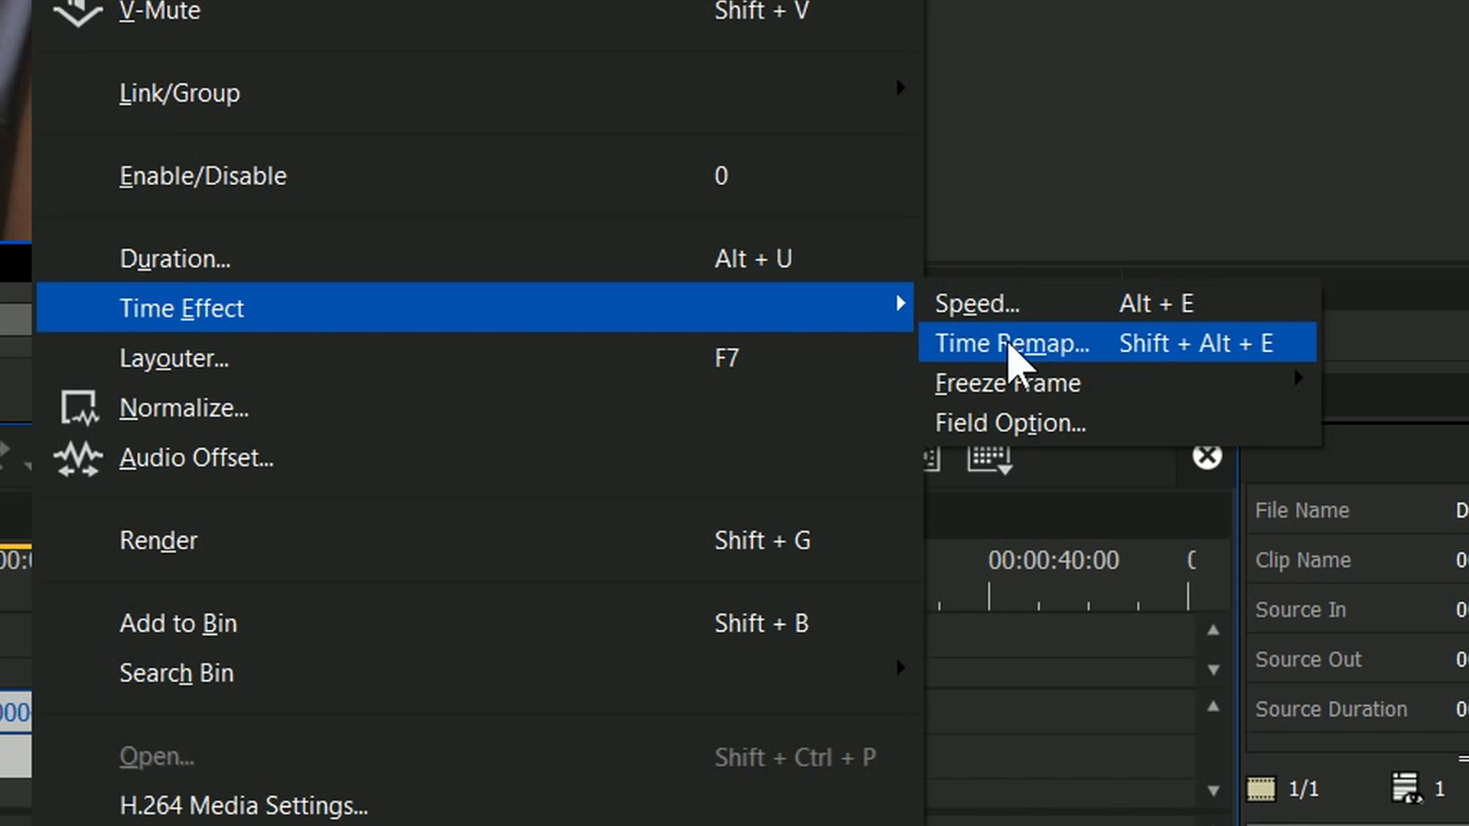
pyautogui.moveTo(916, 306)
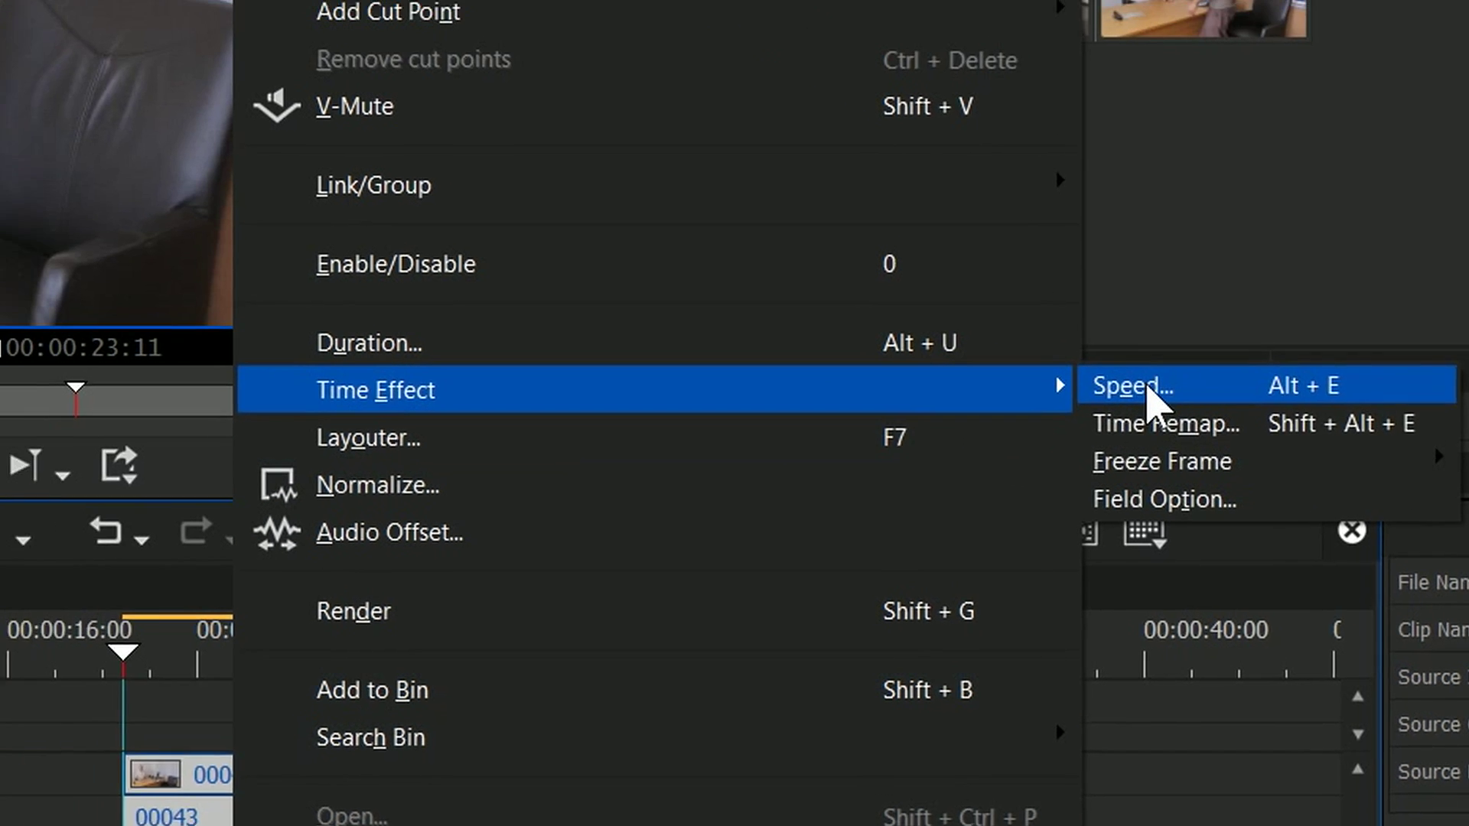
pyautogui.click(995, 310)
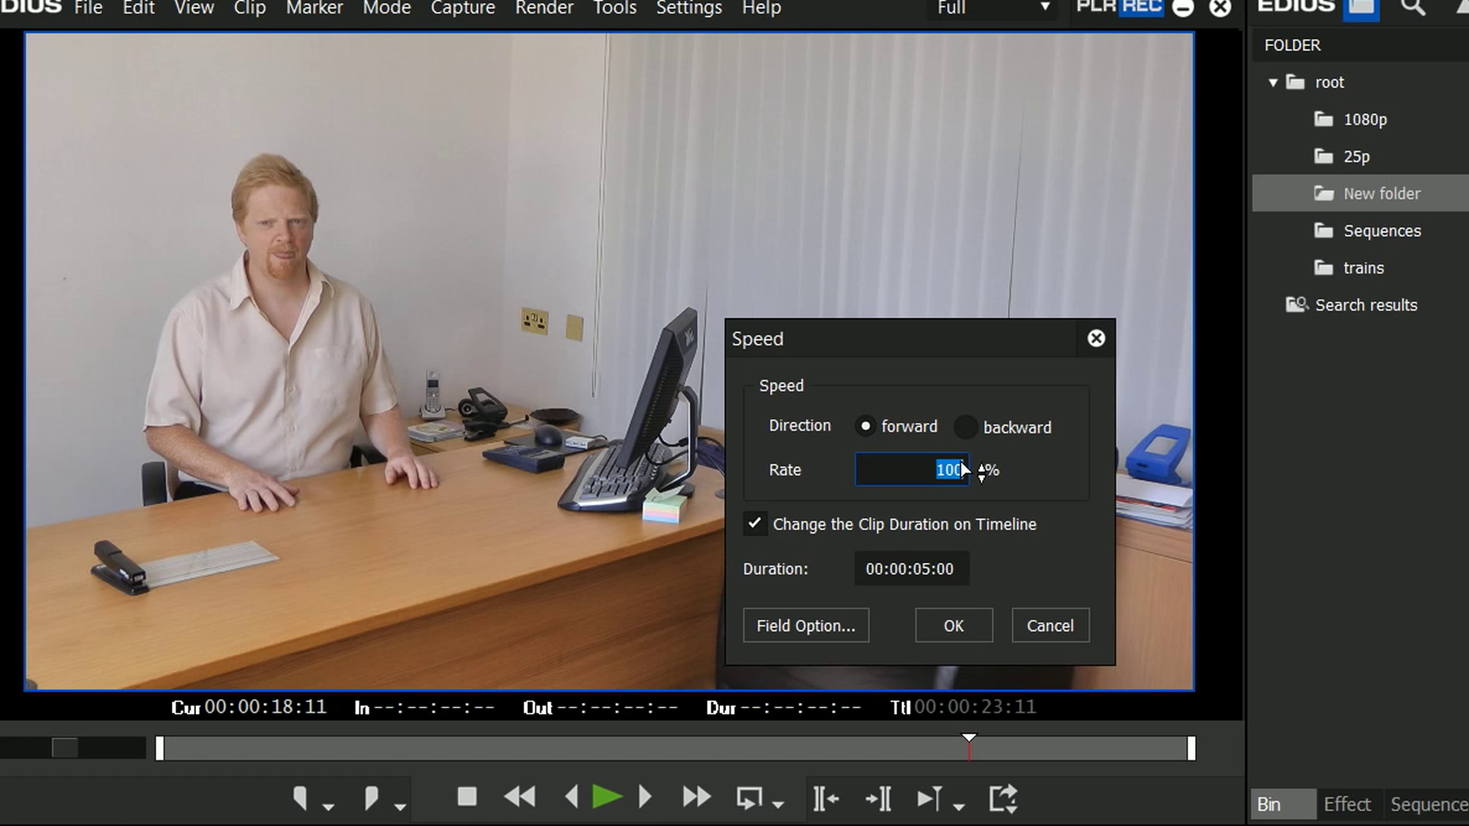
pyautogui.write('30')
pyautogui.press('Tab')
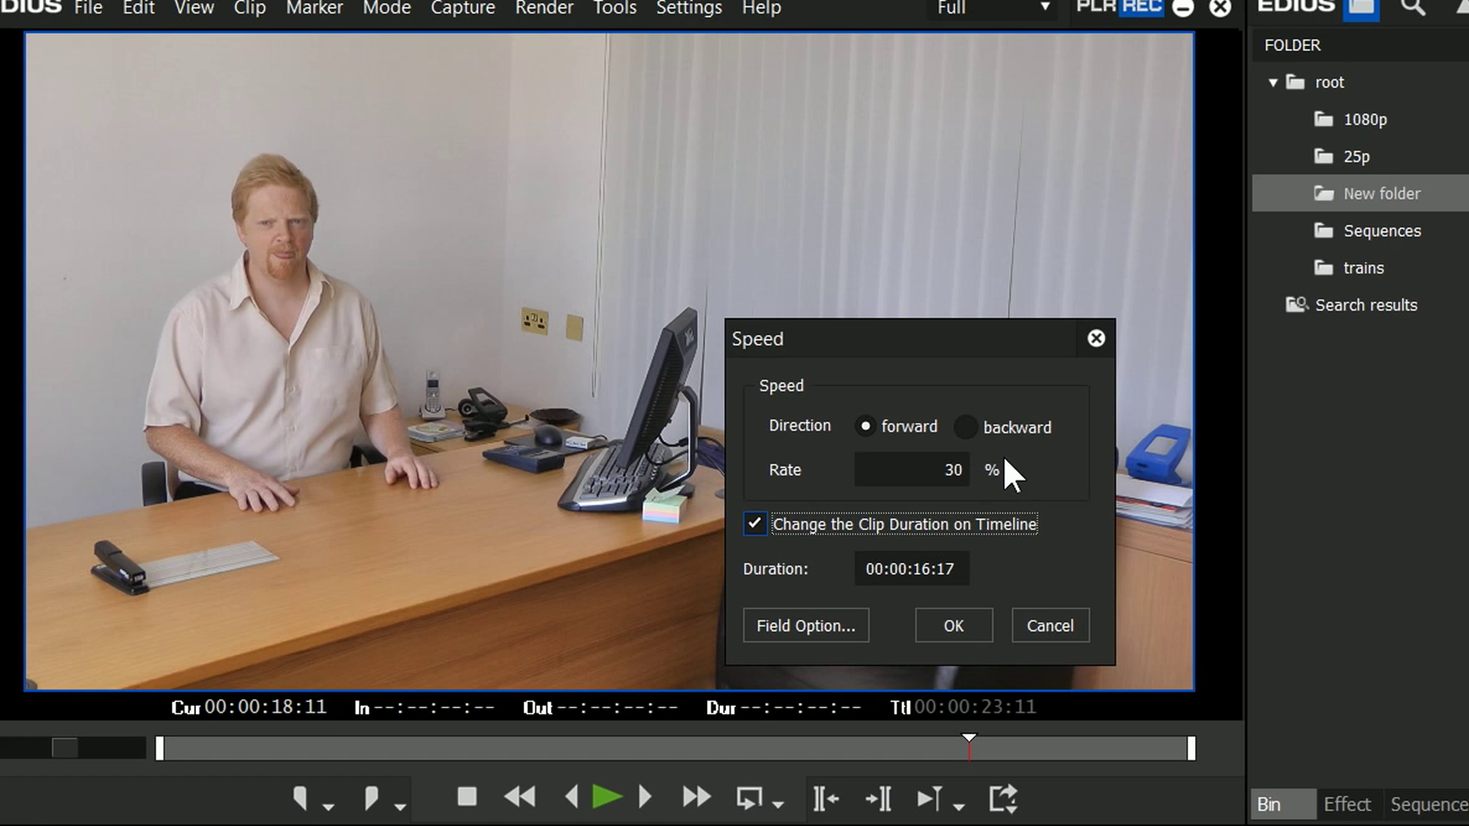
pyautogui.click(801, 626)
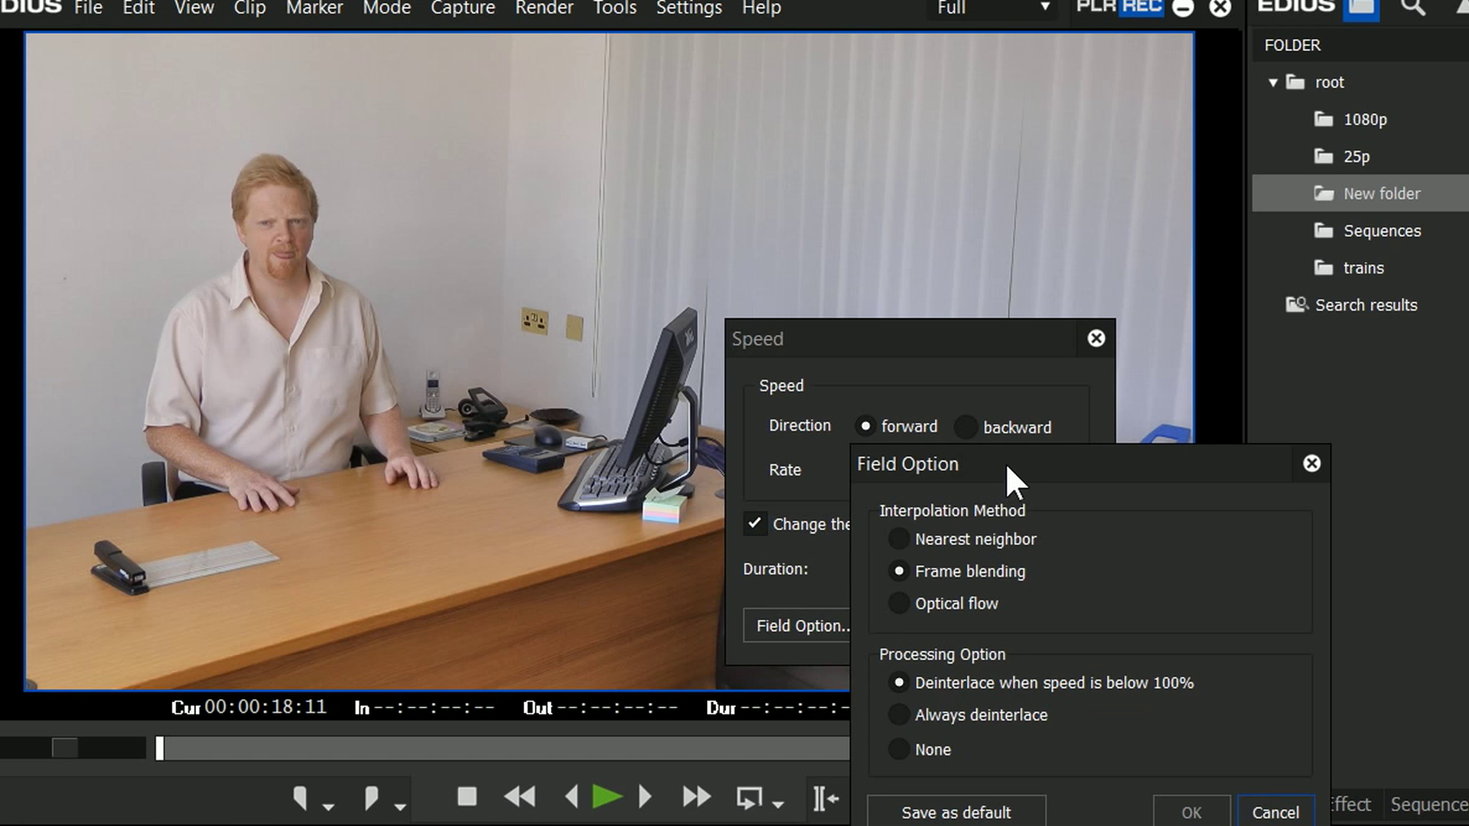
# Choose Nearest neighbor interpolation, confirm the 30% speed change, and play the result.
pyautogui.moveTo(1005, 462); pyautogui.dragTo(392, 287)
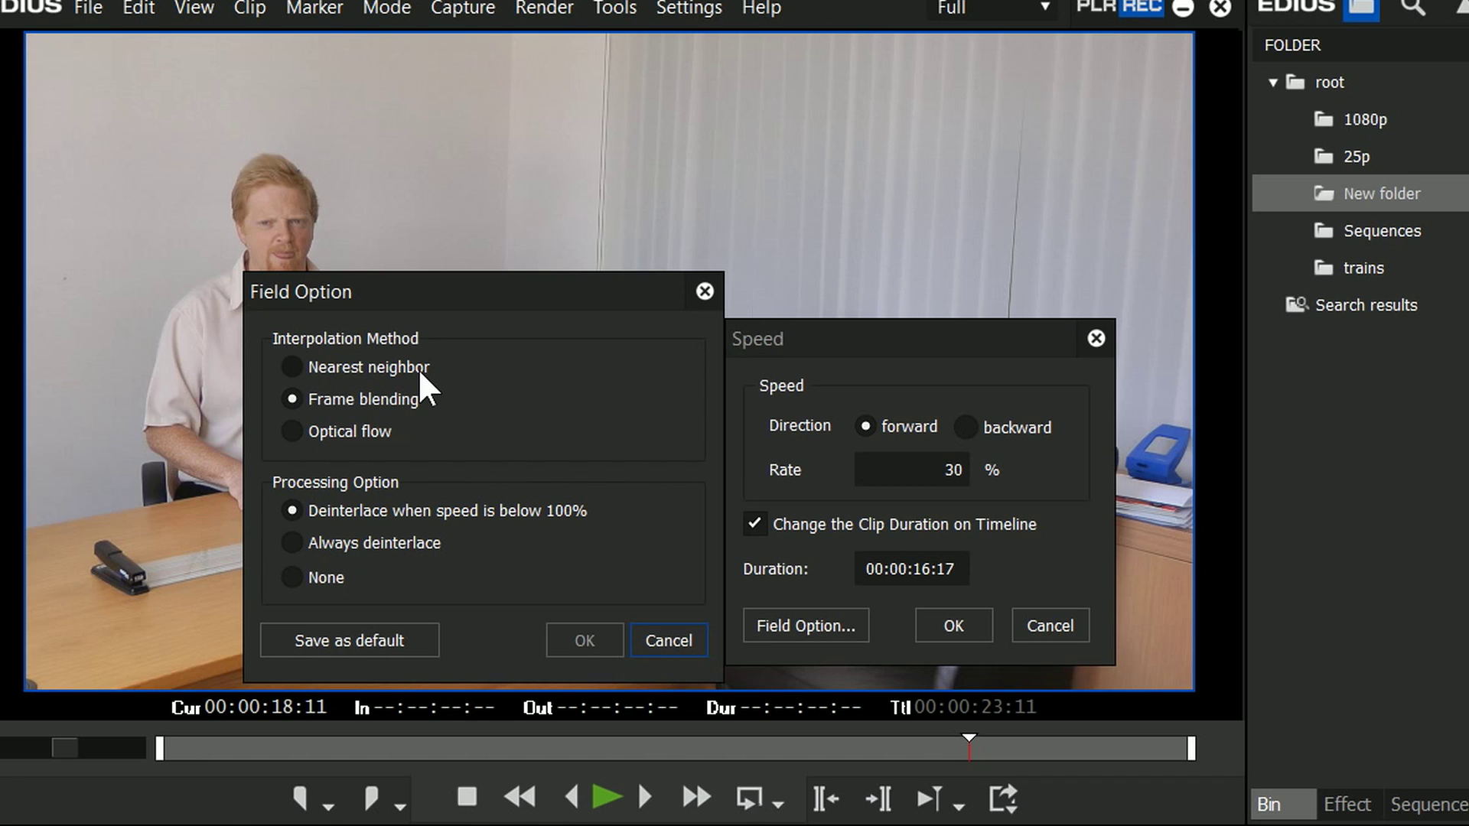
pyautogui.click(382, 367)
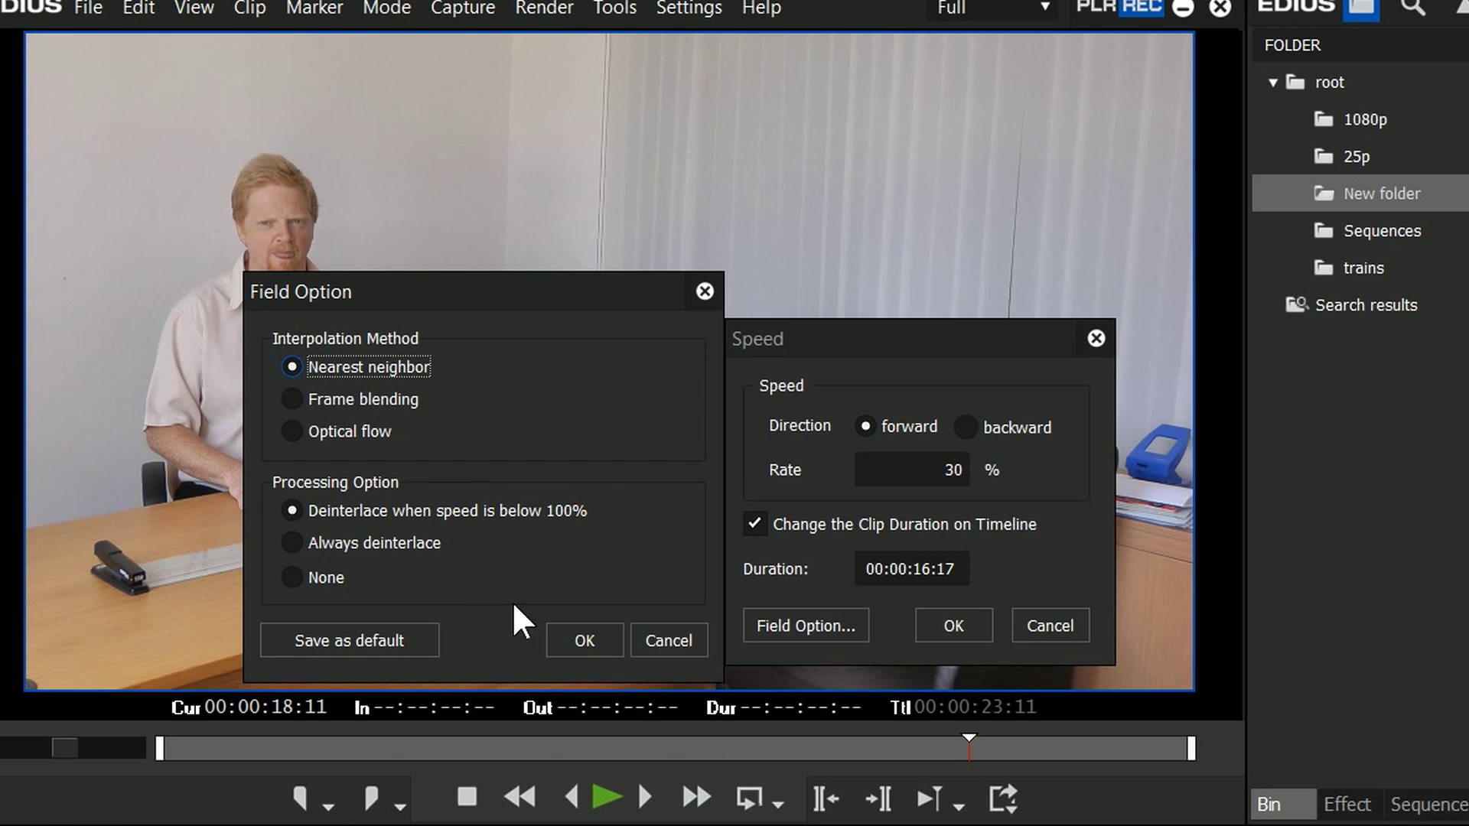
pyautogui.click(596, 643)
pyautogui.press('Return')
pyautogui.click(600, 801)
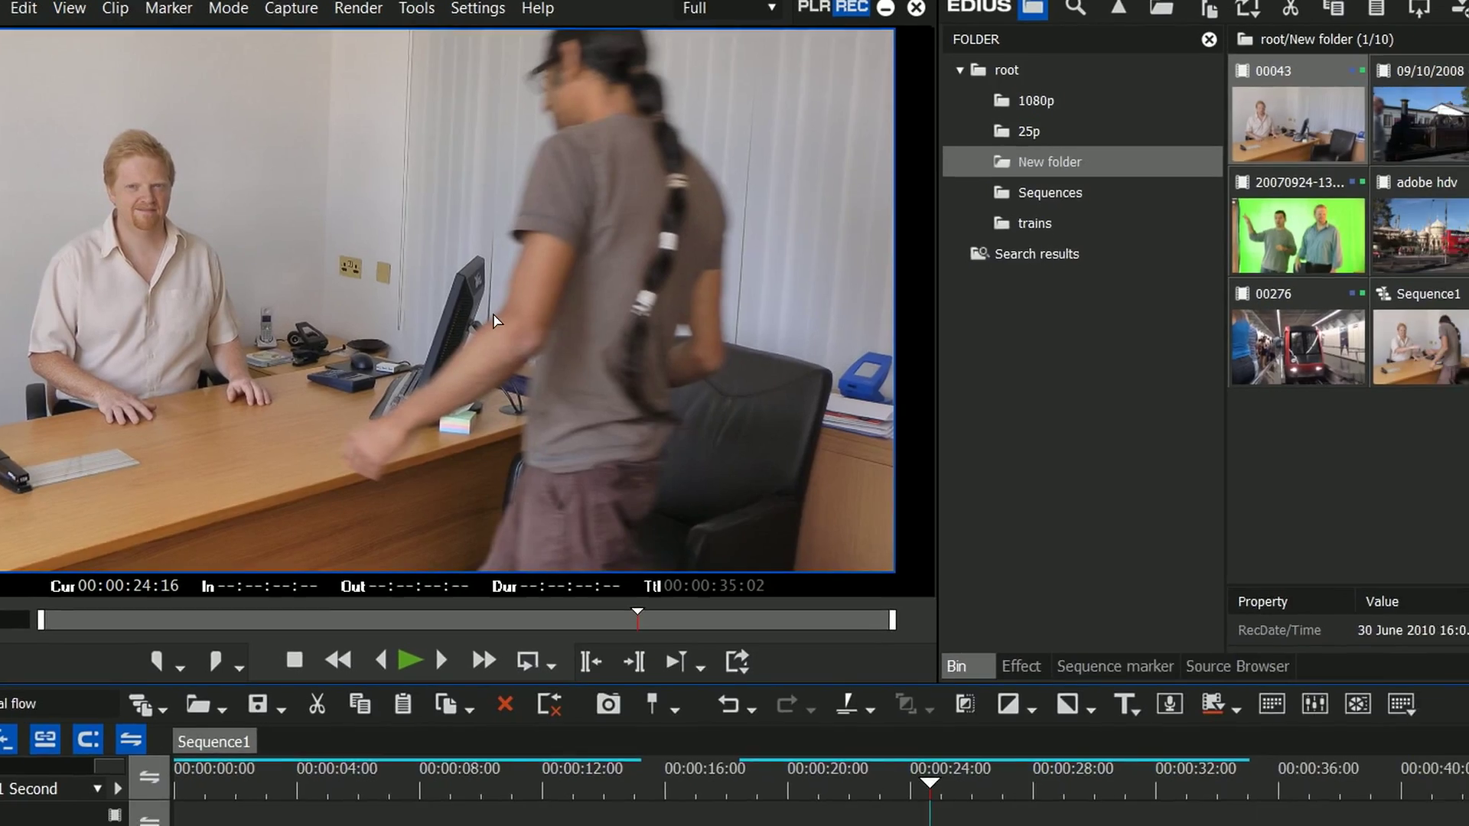
# Switch the slowed clip to Frame blending interpolation and play it from about 21 seconds.
pyautogui.rightClick(880, 825)
pyautogui.moveTo(1014, 623)
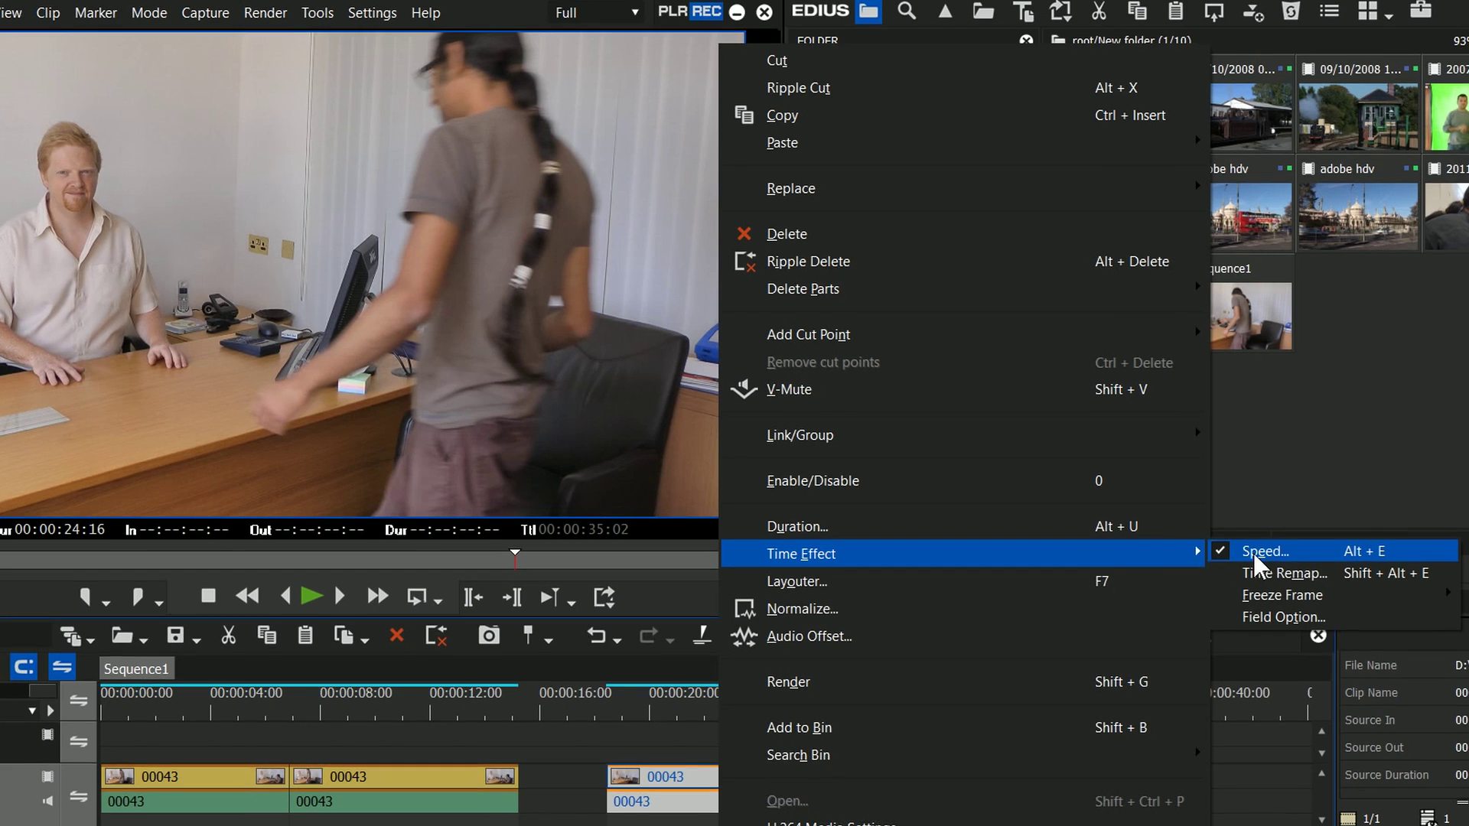
pyautogui.click(1293, 620)
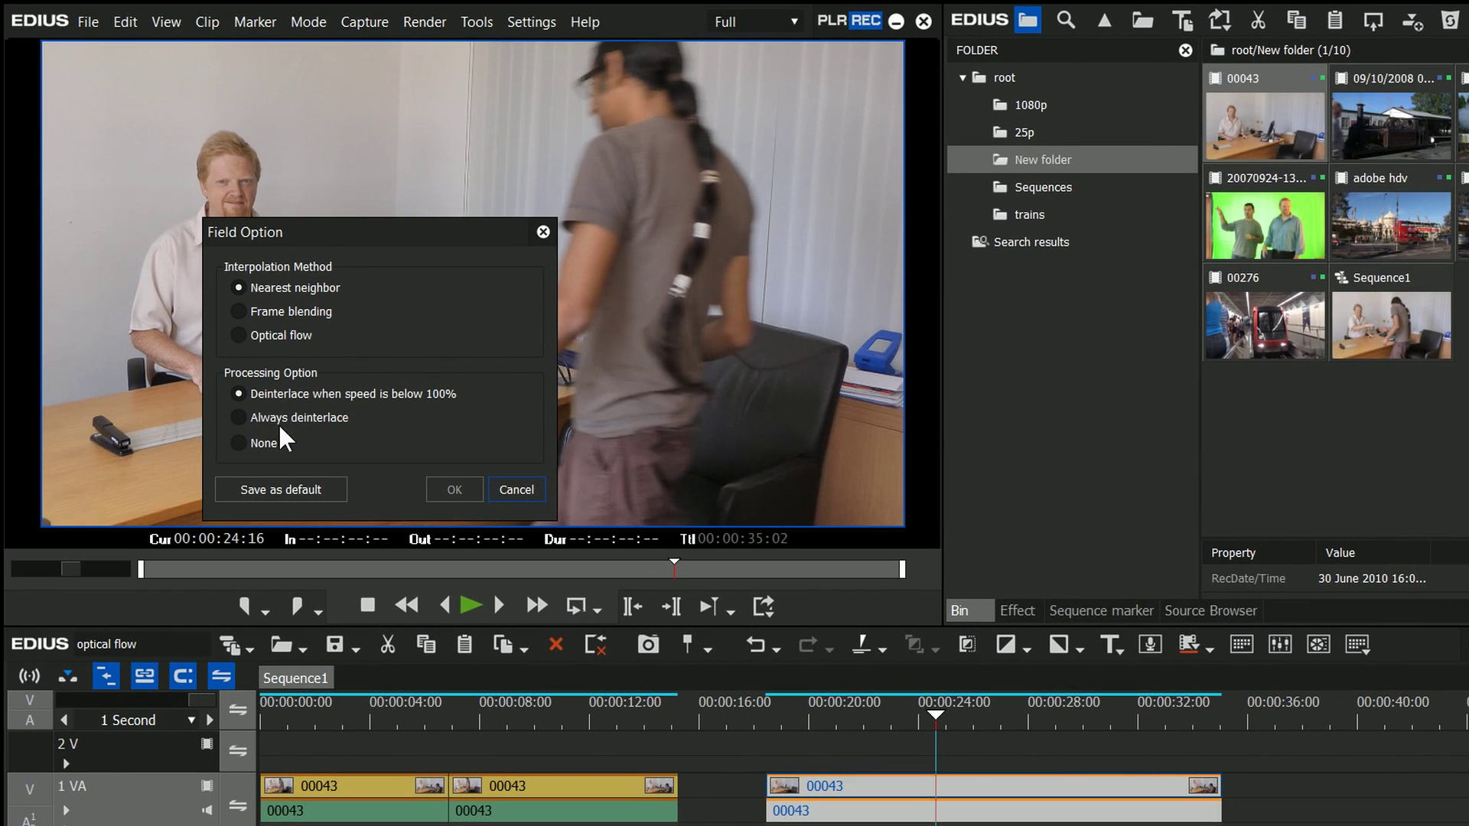
pyautogui.click(238, 311)
pyautogui.click(450, 483)
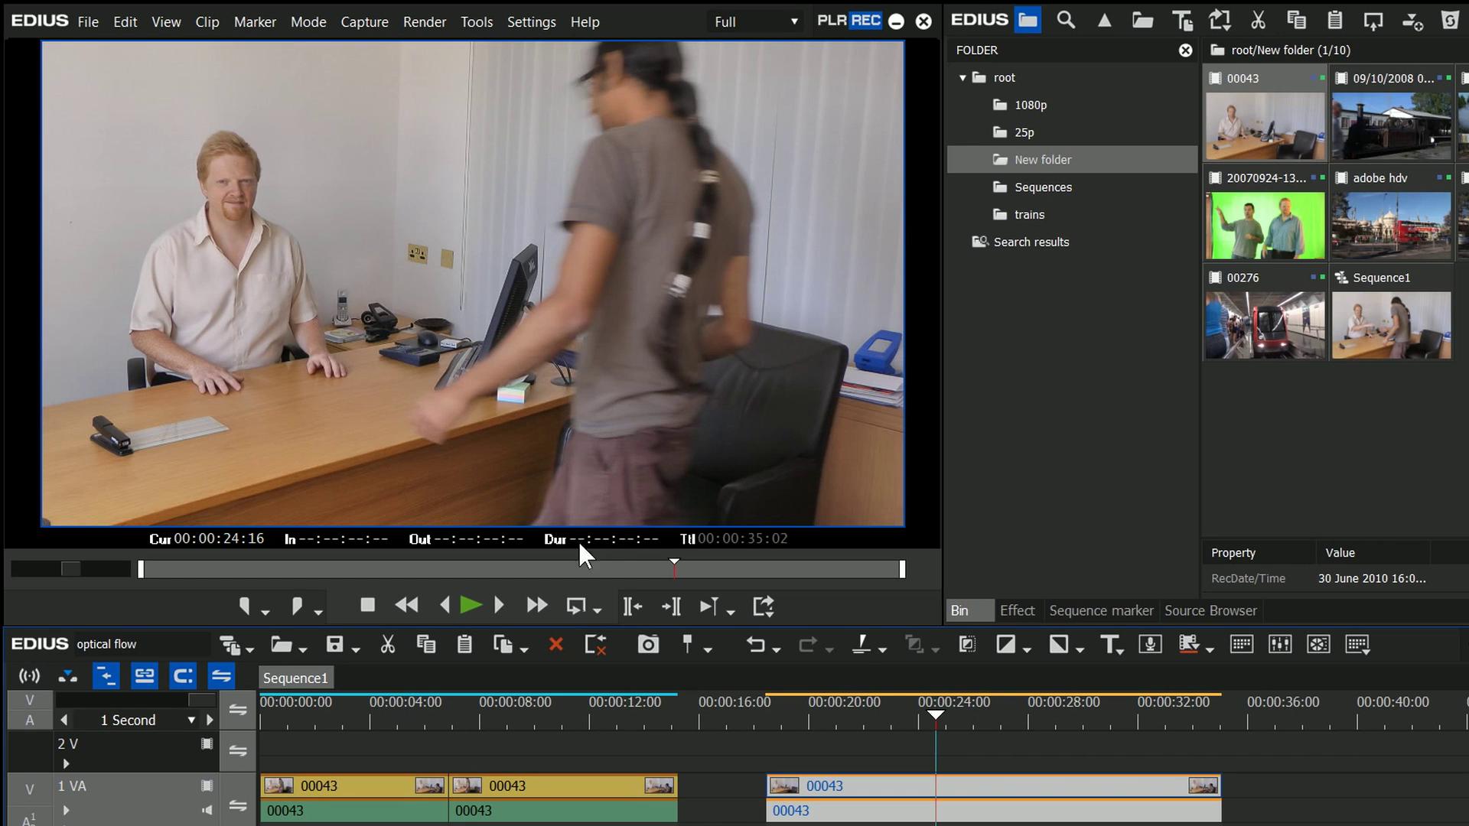
pyautogui.click(853, 716)
pyautogui.press('space')
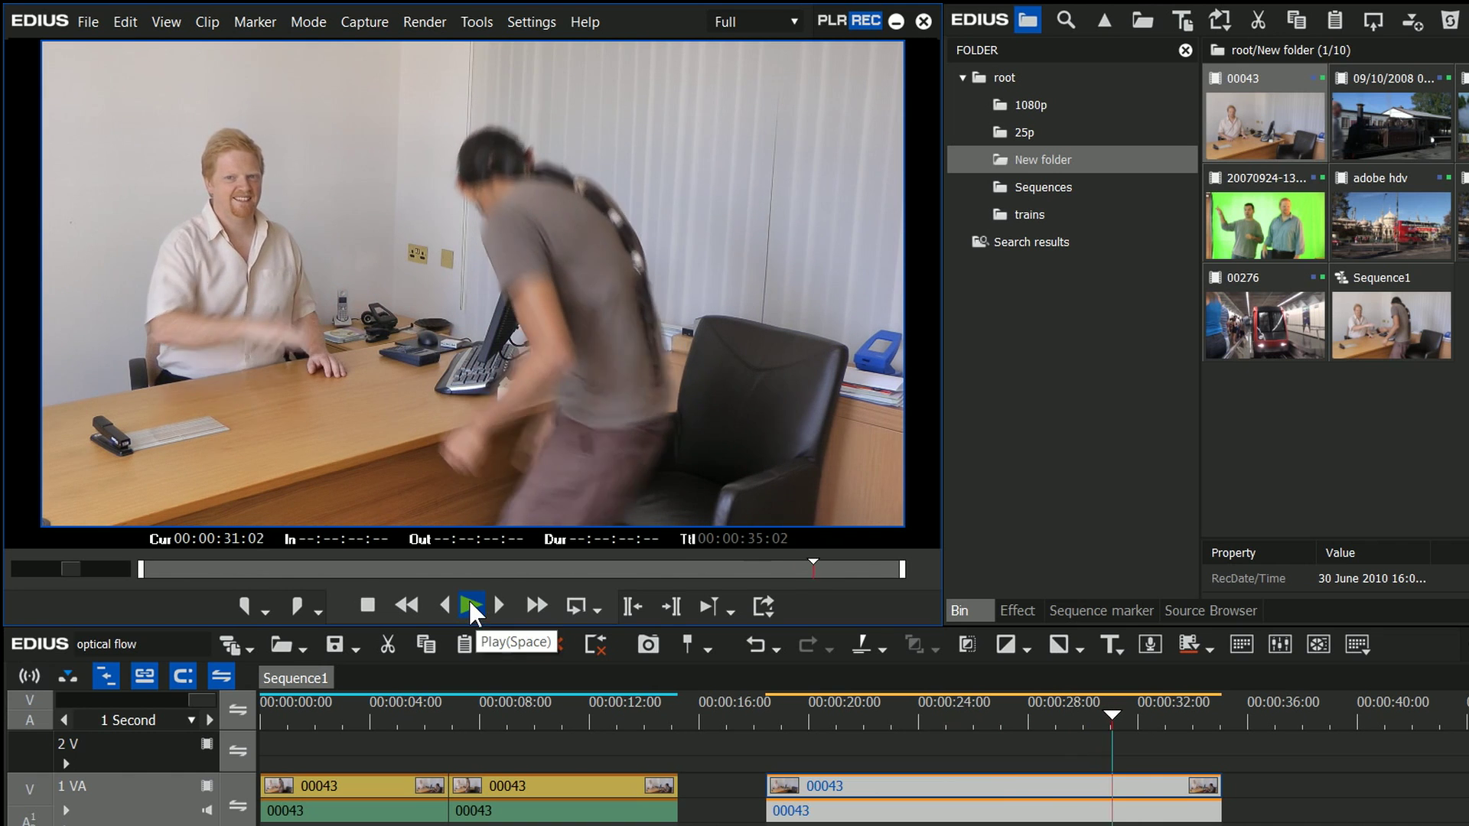
pyautogui.click(367, 605)
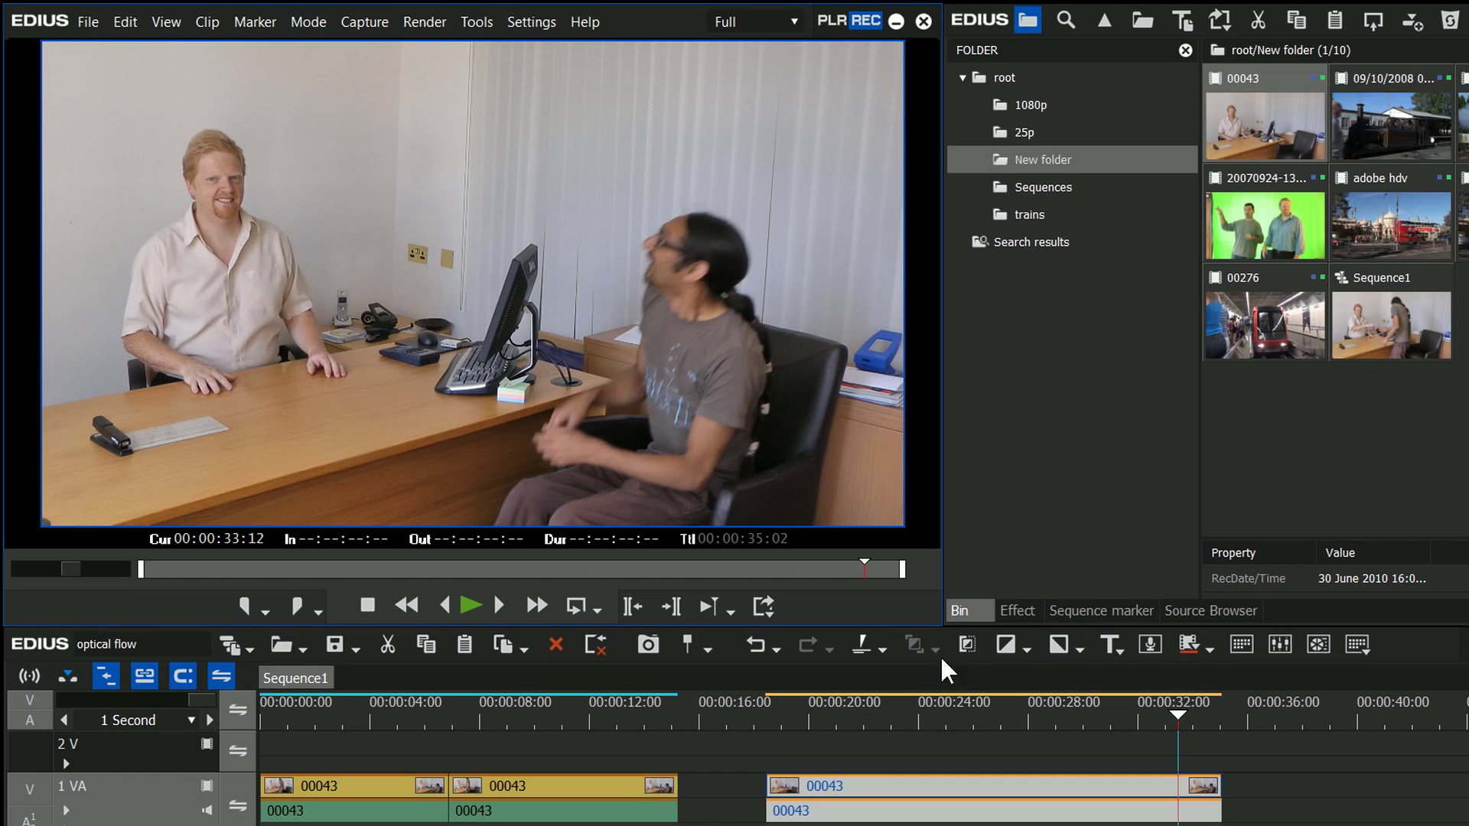
pyautogui.moveTo(902, 723)
pyautogui.mouseDown()
pyautogui.moveTo(847, 723)
pyautogui.moveTo(882, 725)
pyautogui.mouseUp()
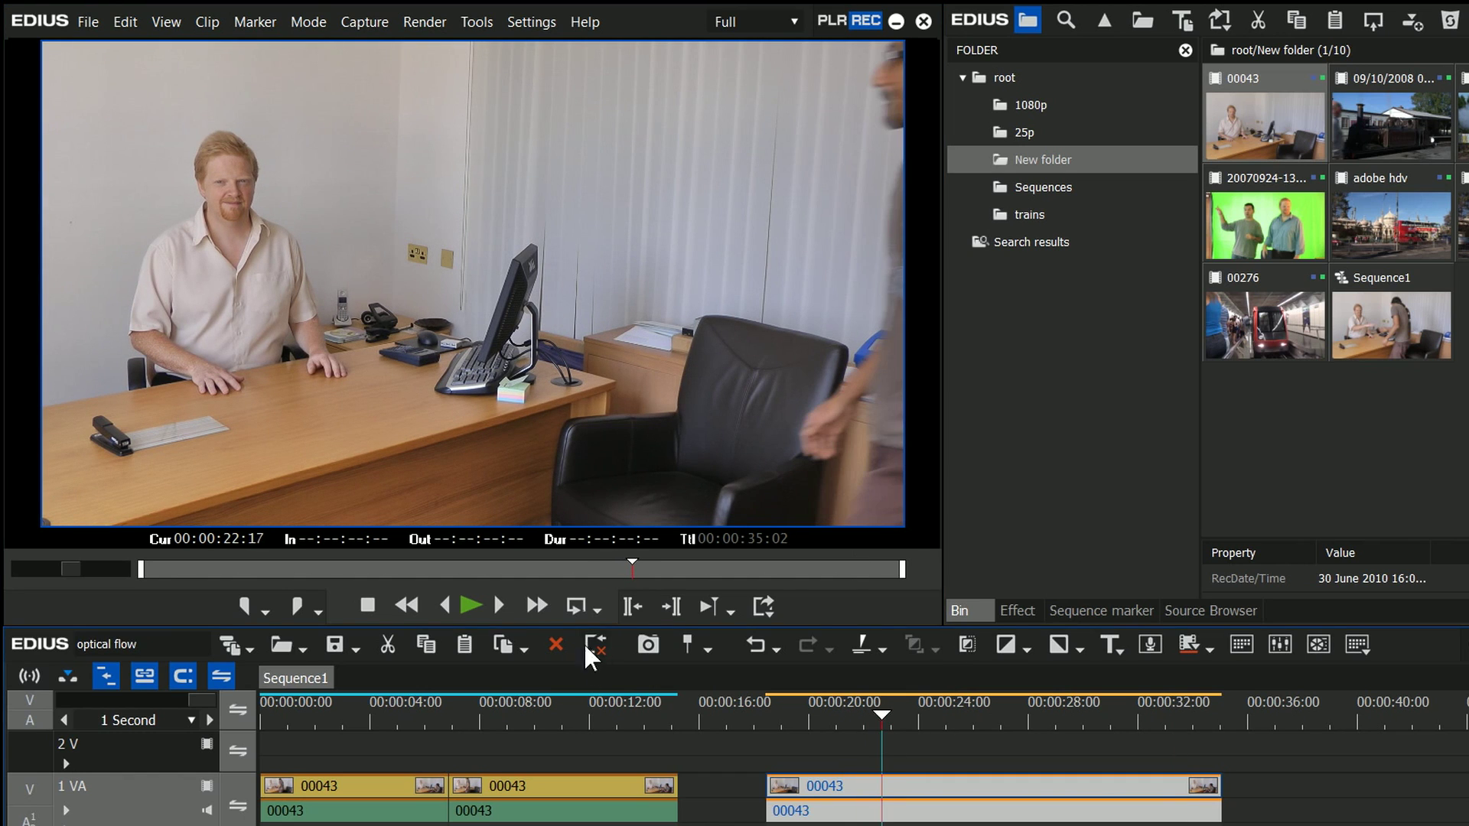
pyautogui.click(459, 603)
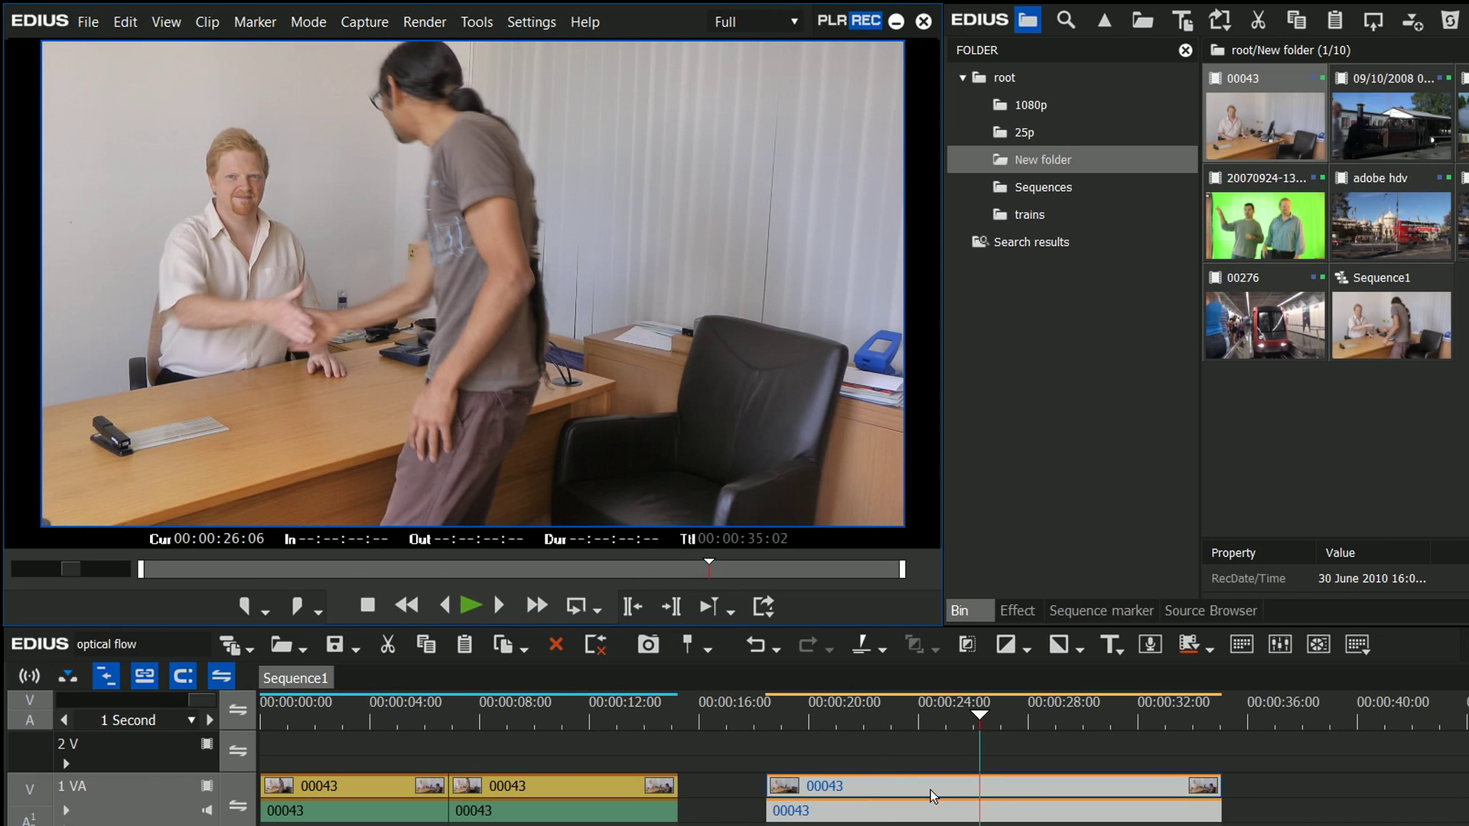
# Set the slowed clip's Field Option to Optical flow and play it back.
pyautogui.rightClick(930, 790)
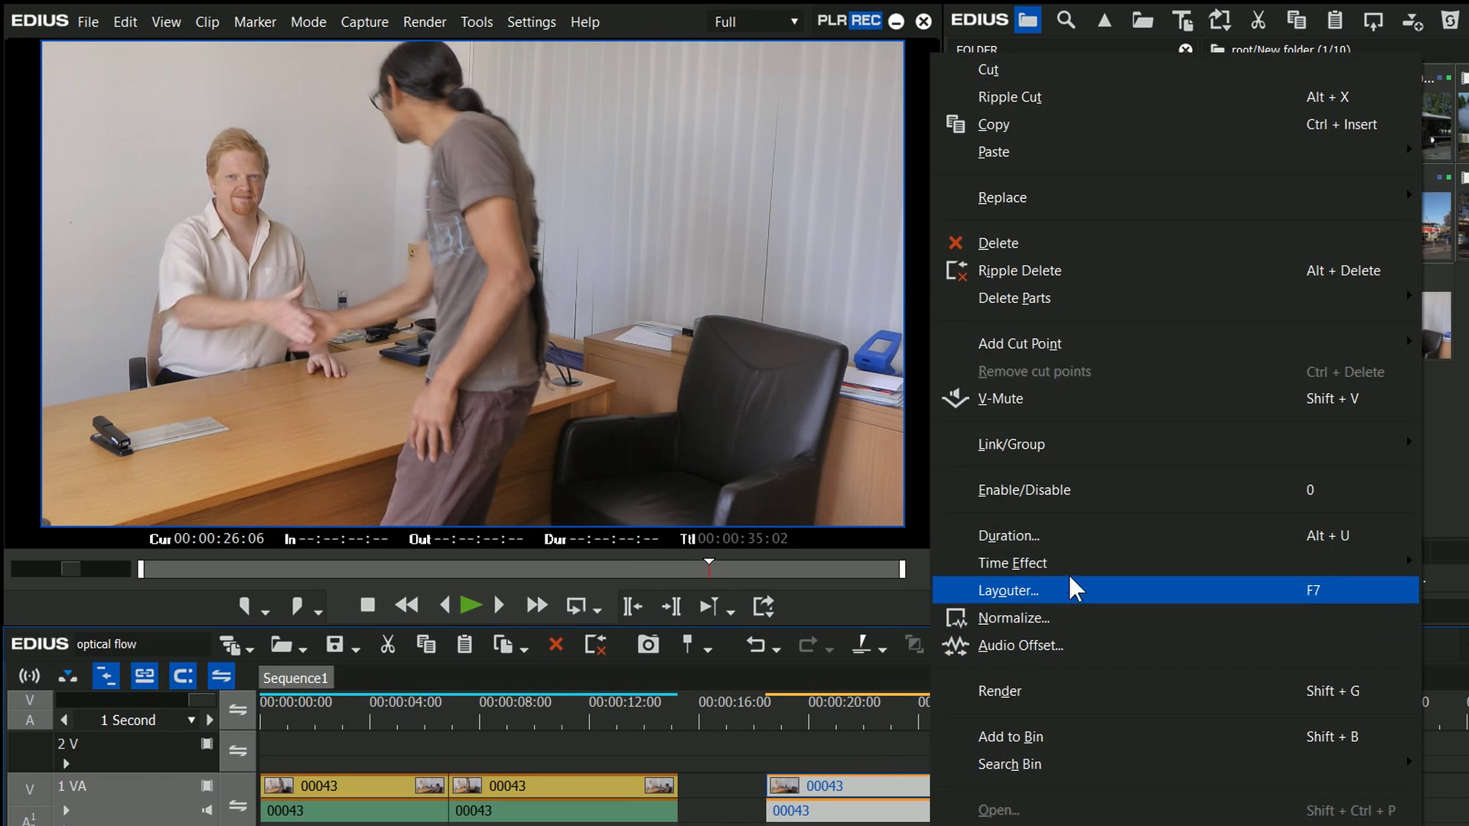
pyautogui.click(1443, 627)
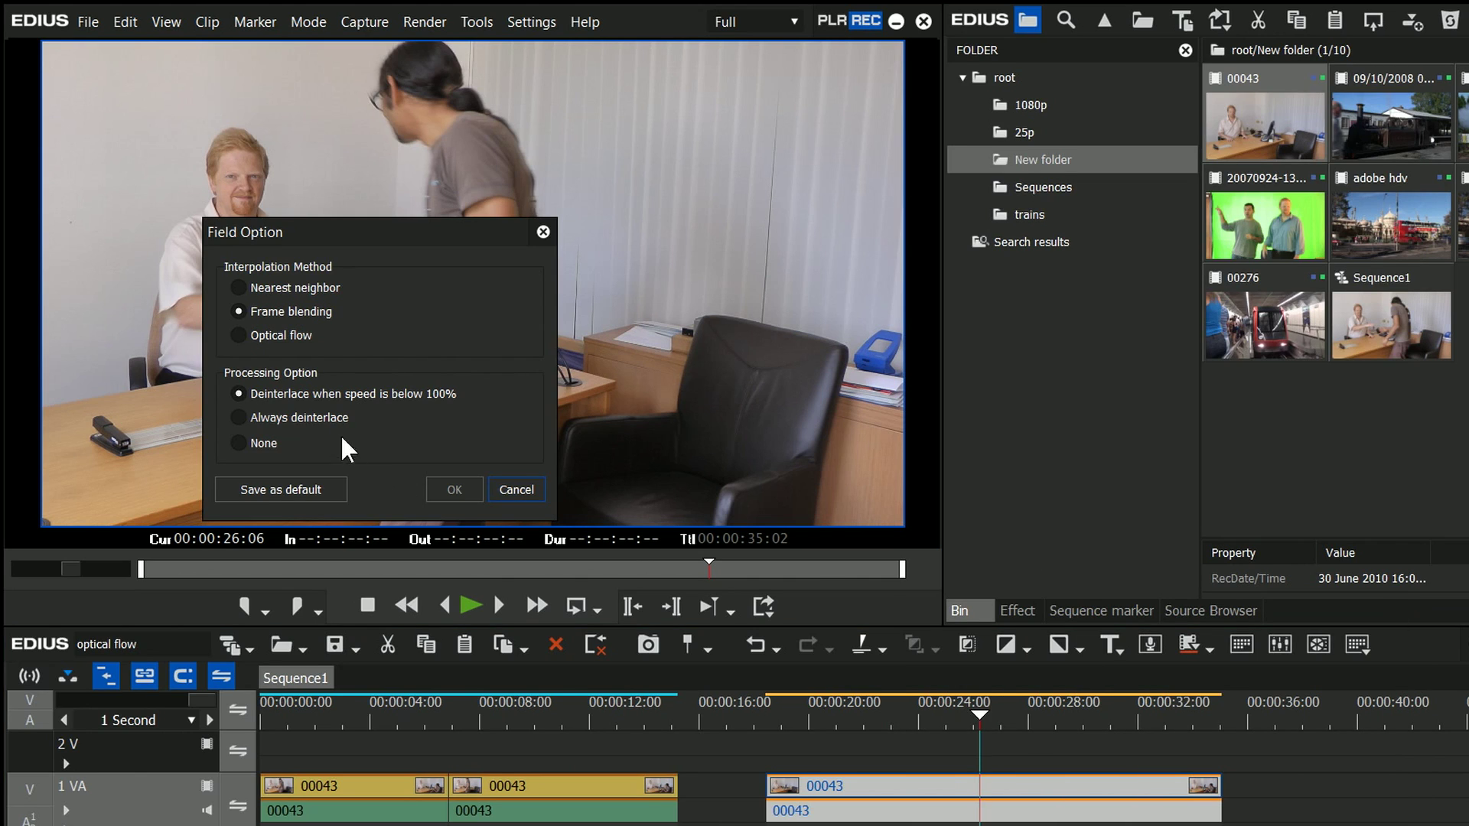
pyautogui.click(237, 335)
pyautogui.click(455, 490)
pyautogui.click(467, 597)
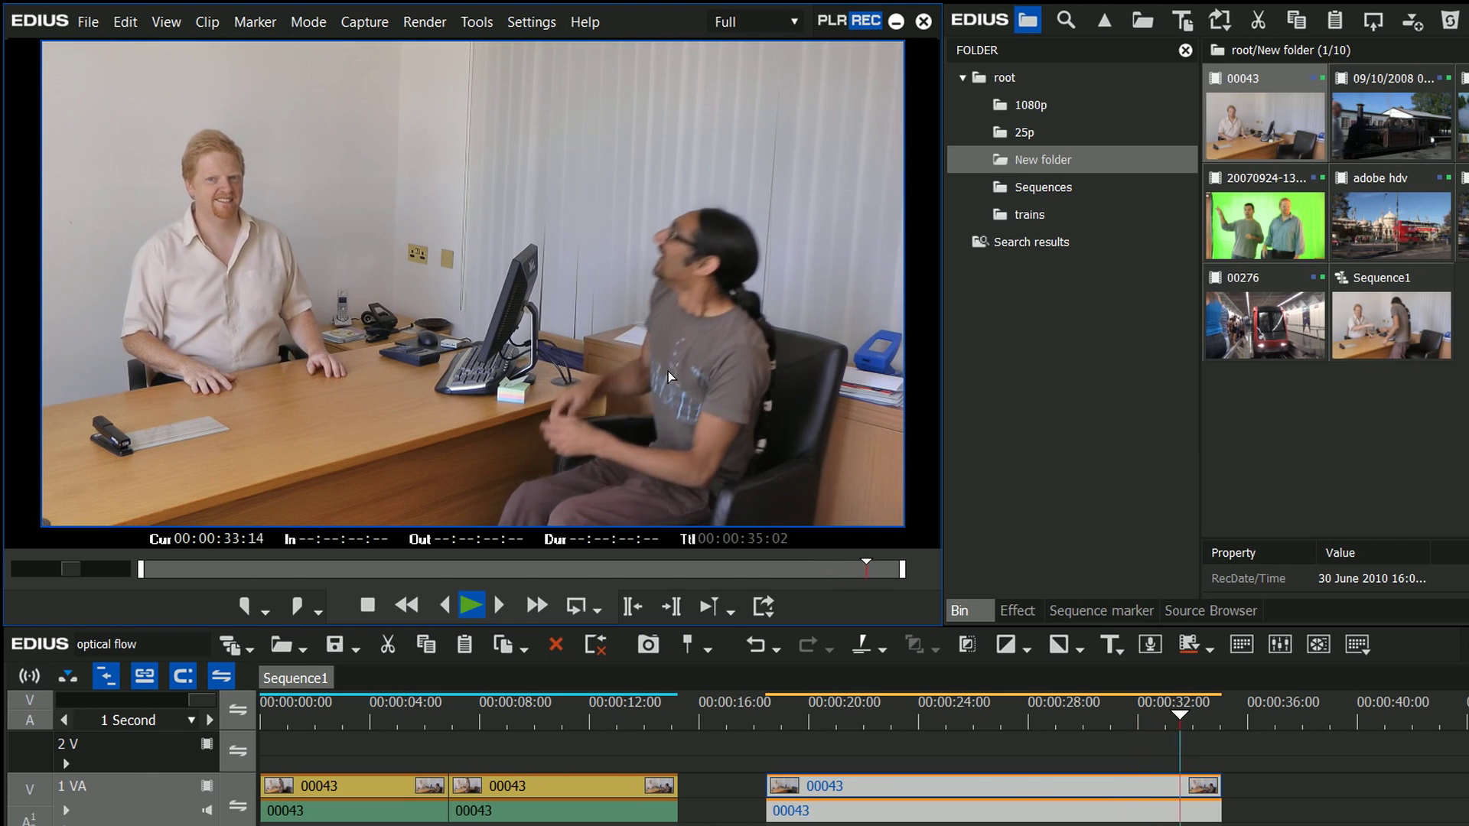
pyautogui.click(468, 607)
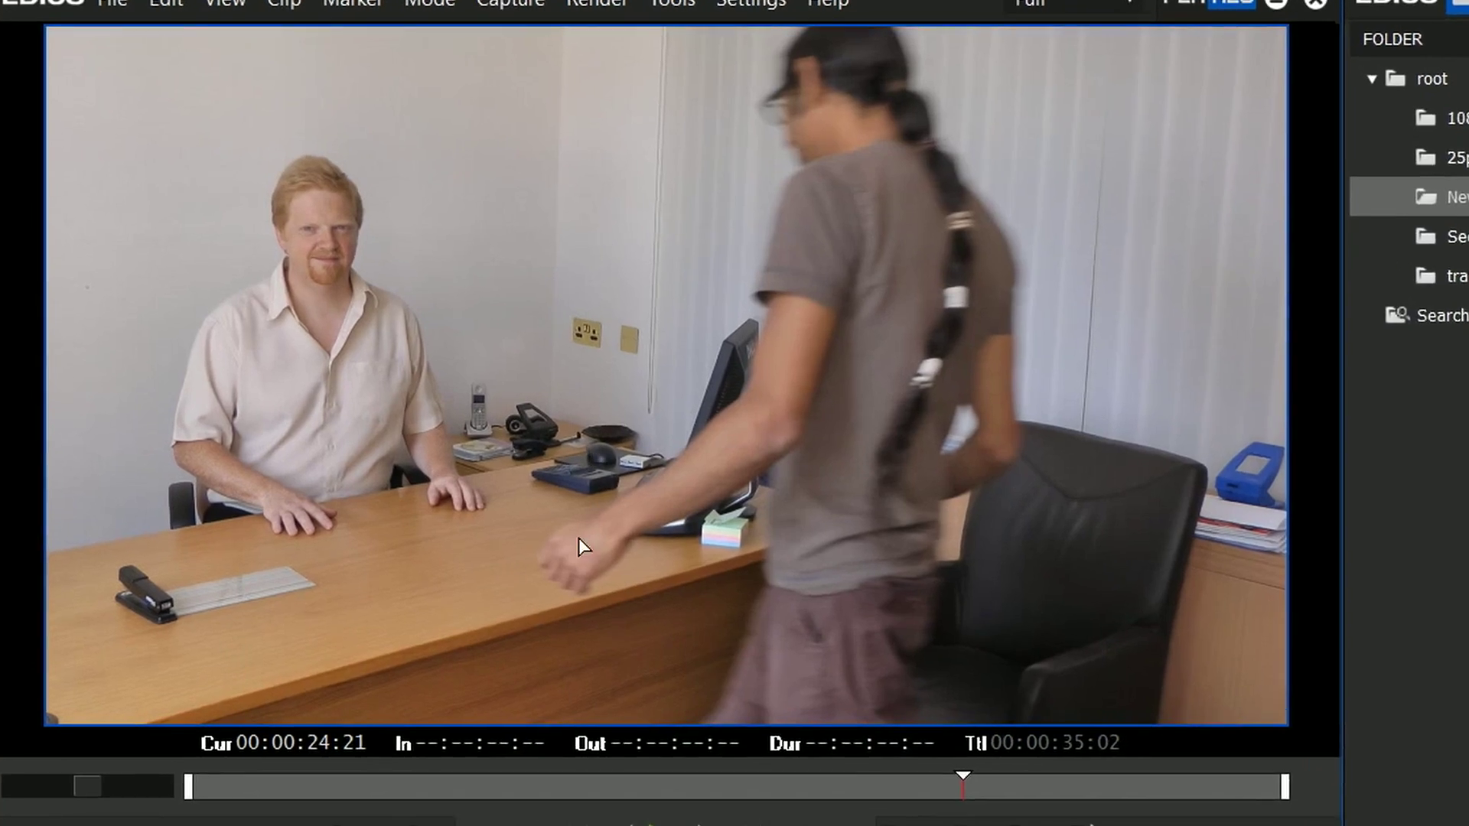
# Play the slowed clip, marking In at 00:00:22:01 and Out at 00:00:34:14.
pyautogui.press('space')
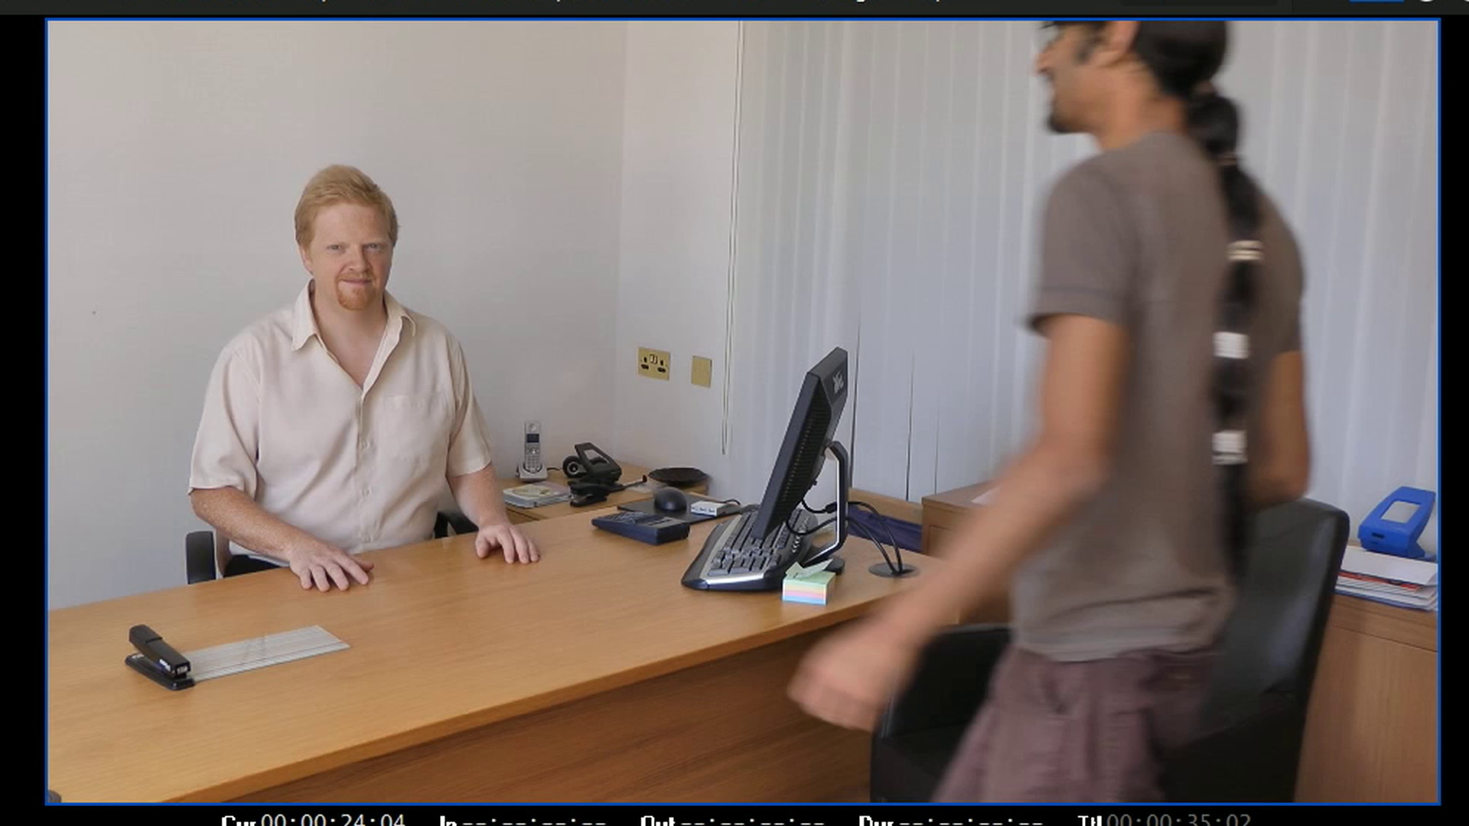
pyautogui.press('i')
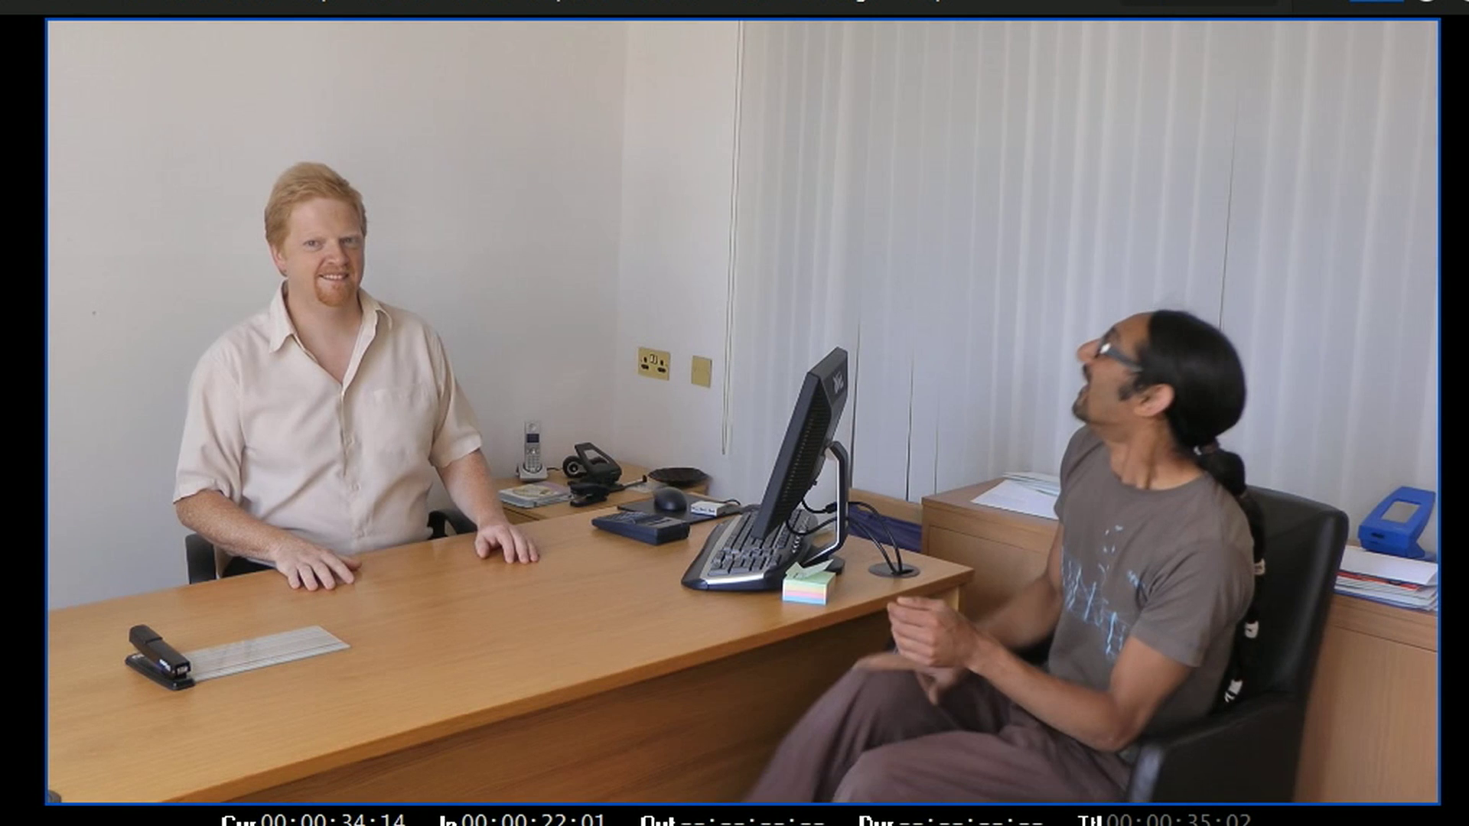
pyautogui.press('o')
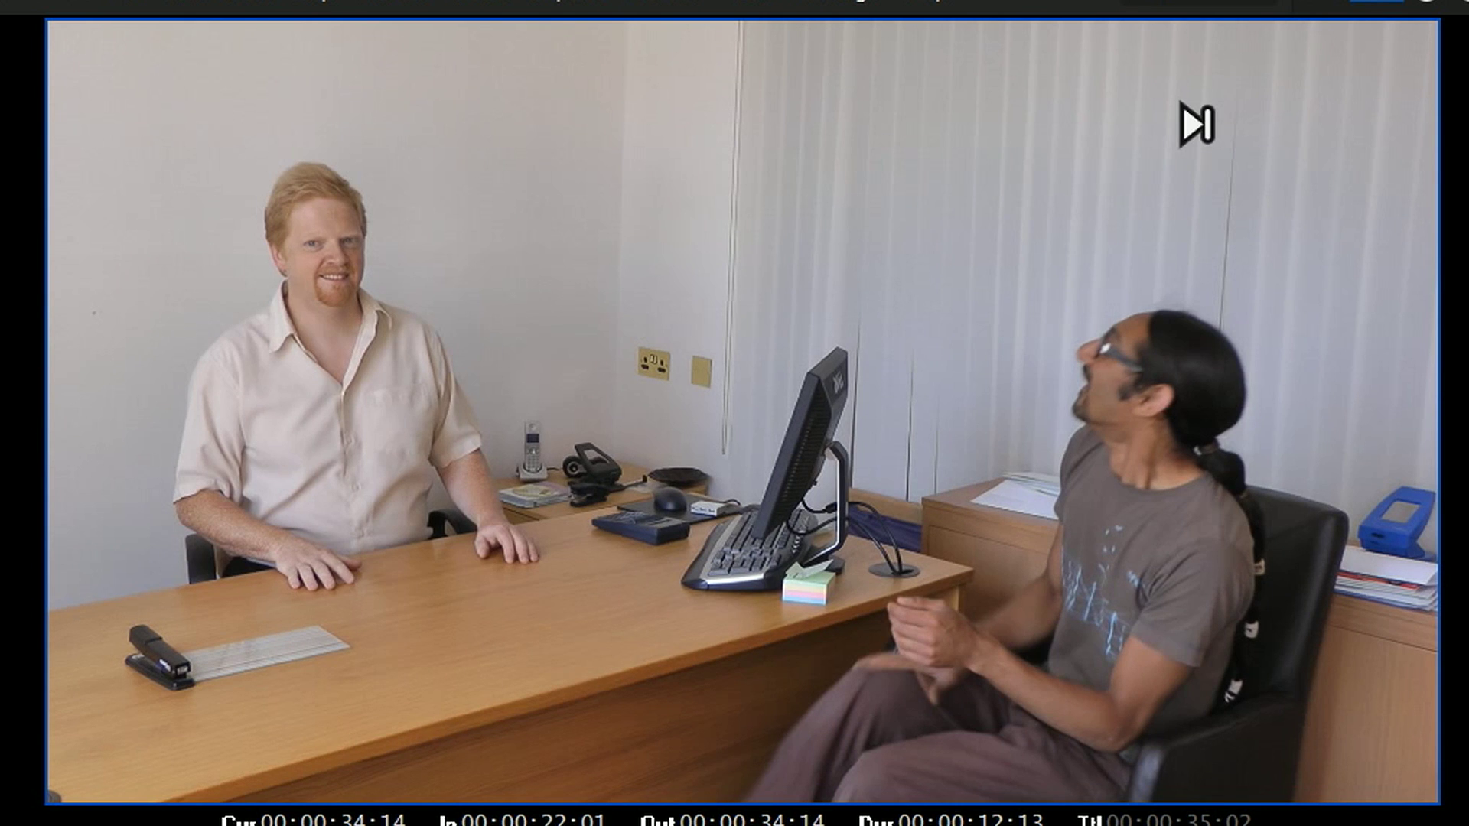